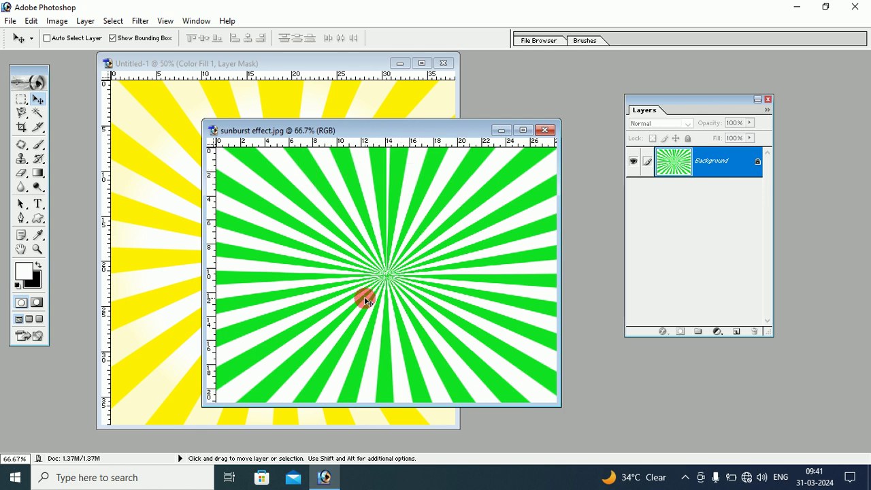
Move the yellow sunburst window left, compare it with the green reference, then minimize both.
left_click(152, 129)
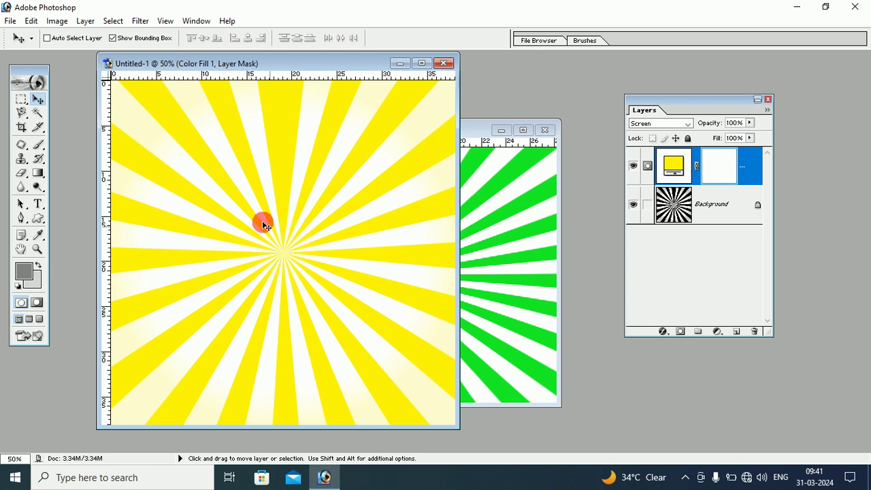
left_click_drag(296, 62, 256, 68)
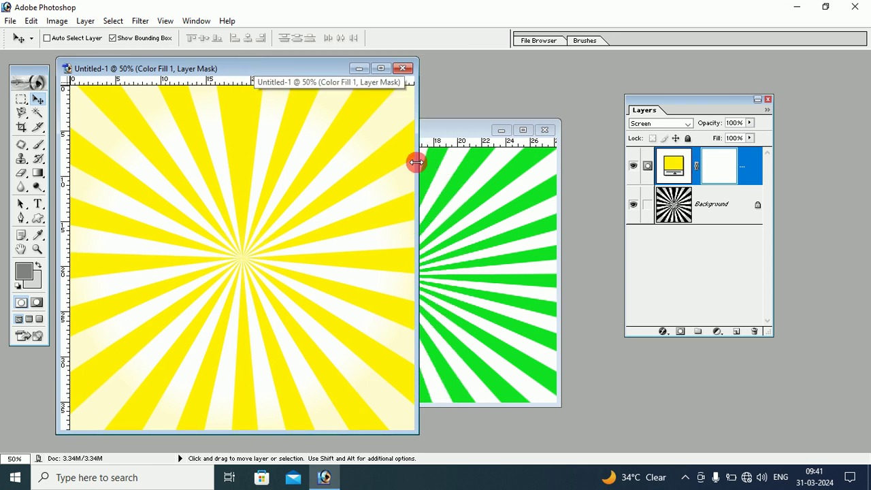
left_click(453, 132)
left_click(164, 160)
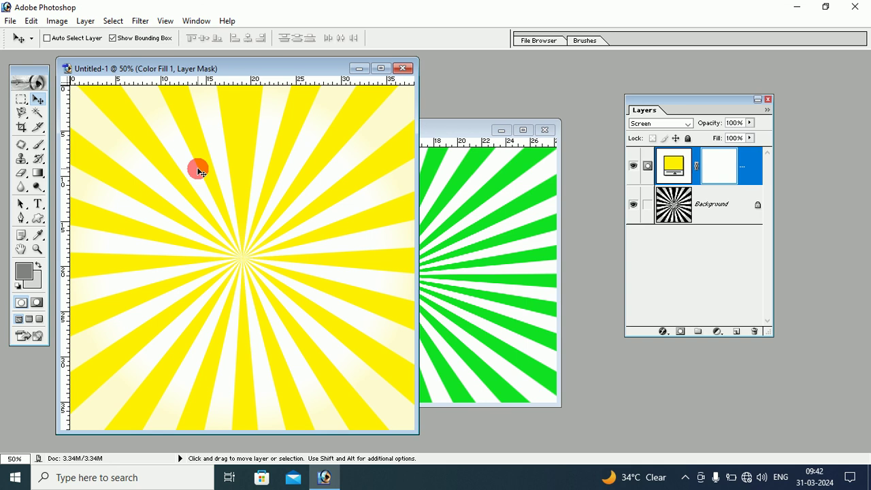
left_click(358, 69)
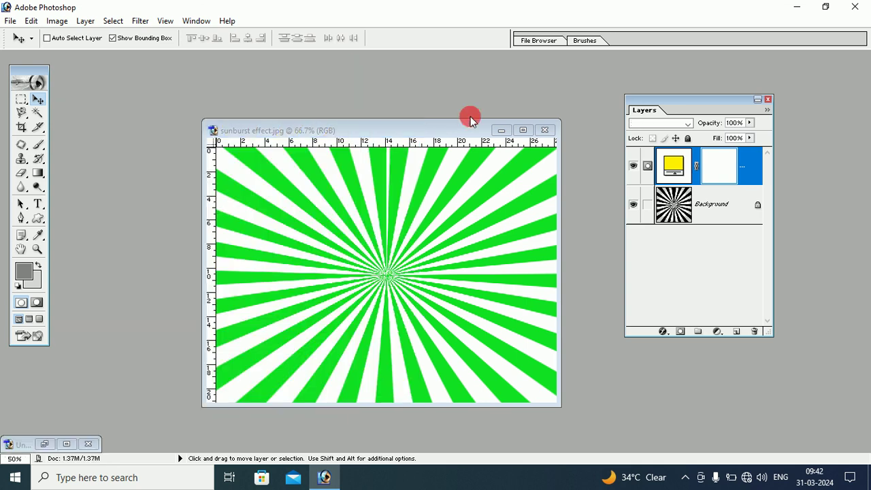
left_click(501, 130)
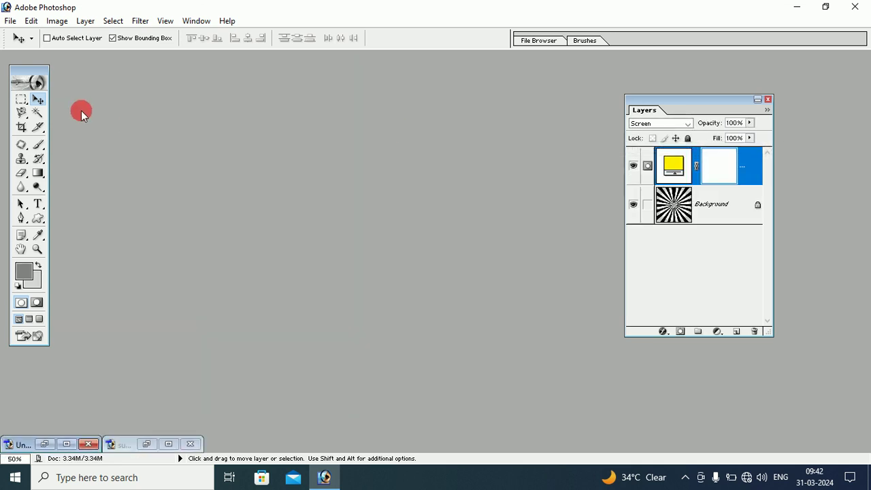
Create a new Custom 1080 × 1080 pixel, 72 ppi RGB document with white contents.
left_click(11, 21)
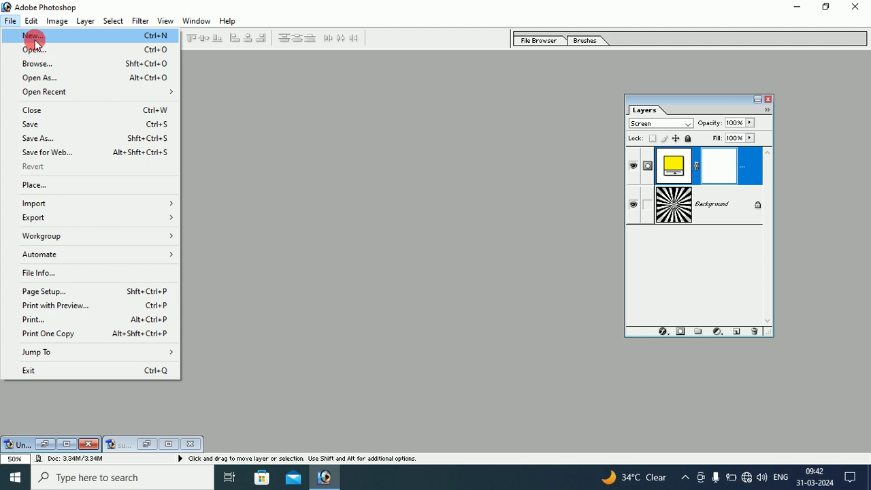
left_click(34, 38)
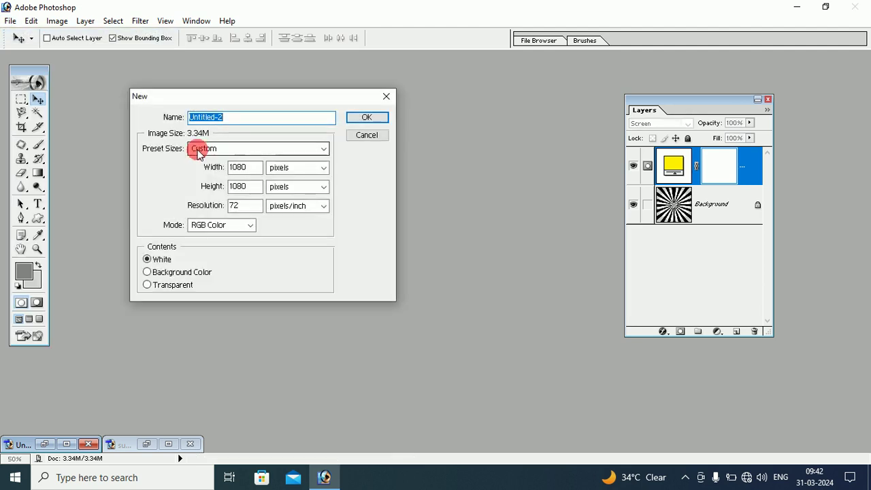
left_click(215, 150)
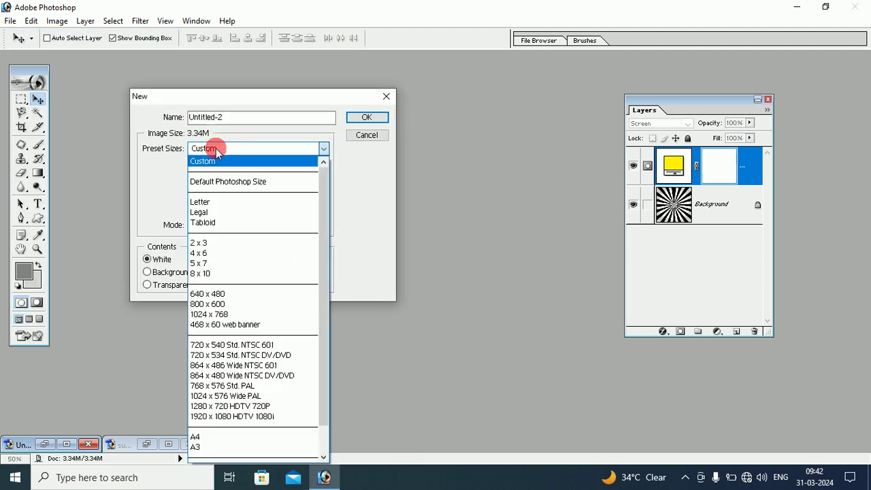
left_click(210, 162)
left_click(258, 169)
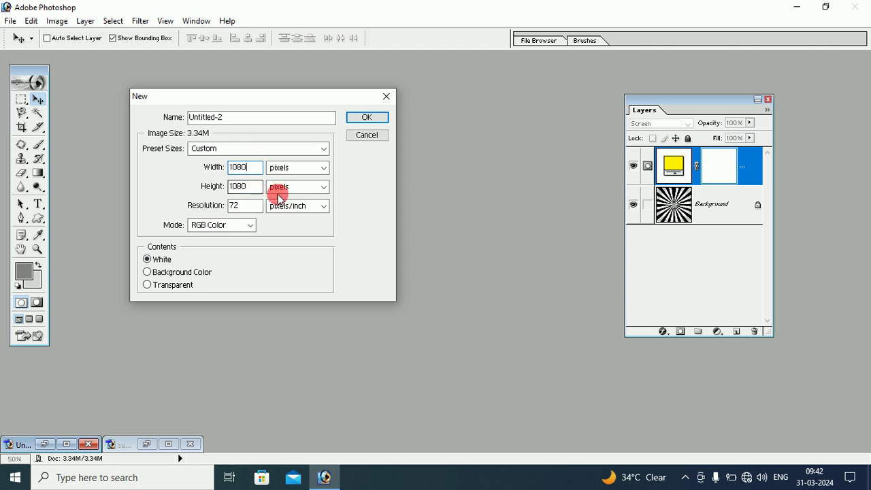
left_click(357, 117)
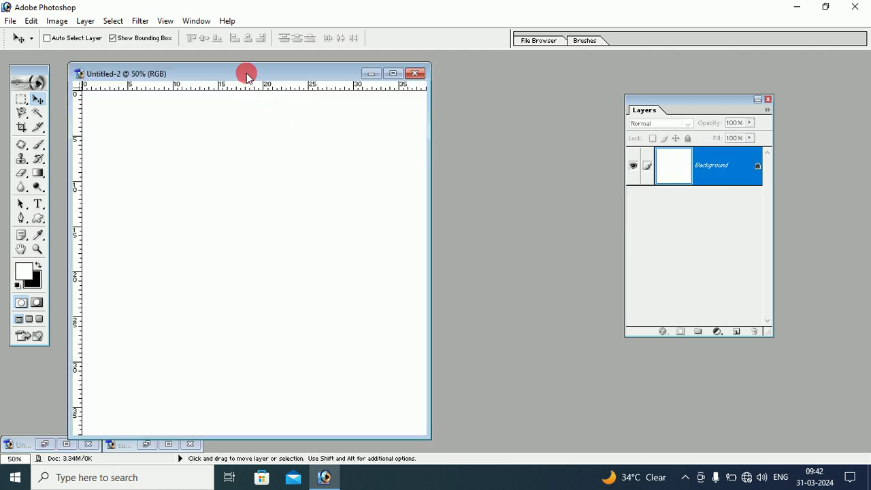
left_click_drag(246, 76, 256, 60)
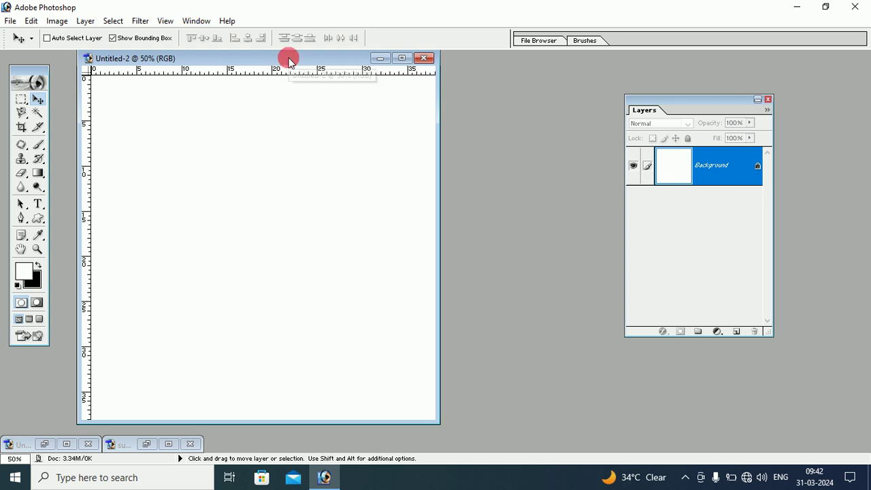
left_click_drag(289, 62, 288, 66)
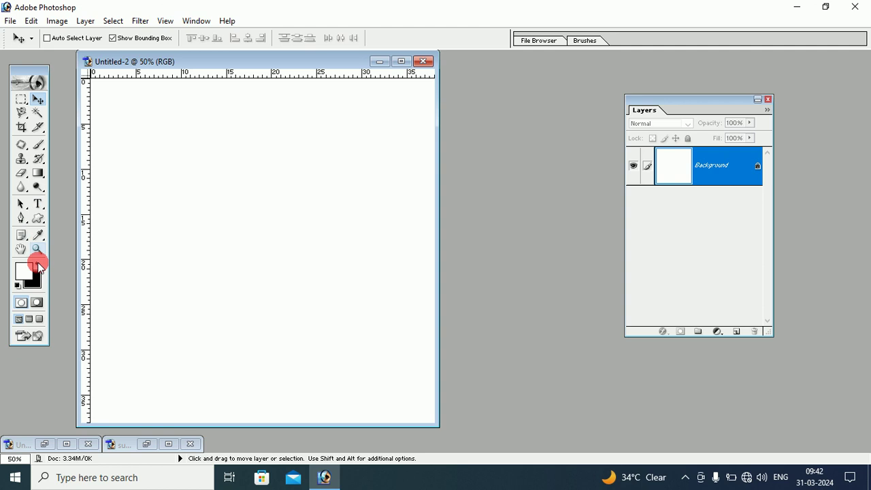
left_click(27, 279)
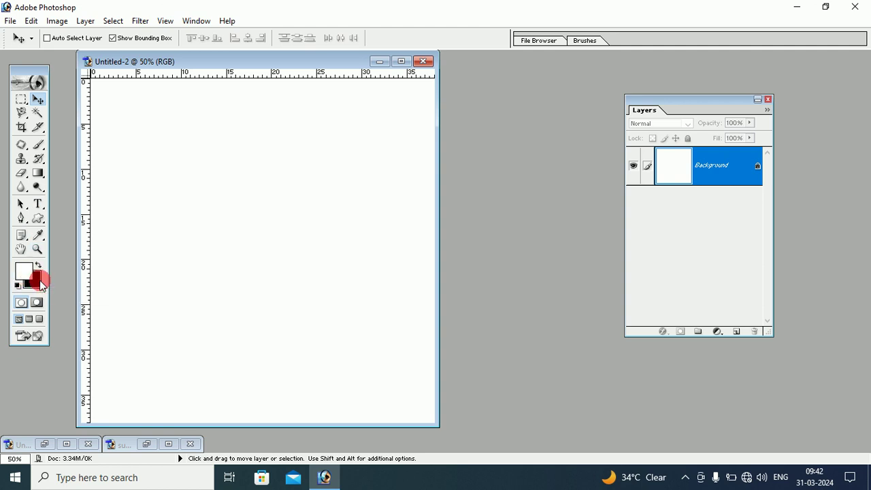
left_click(38, 265)
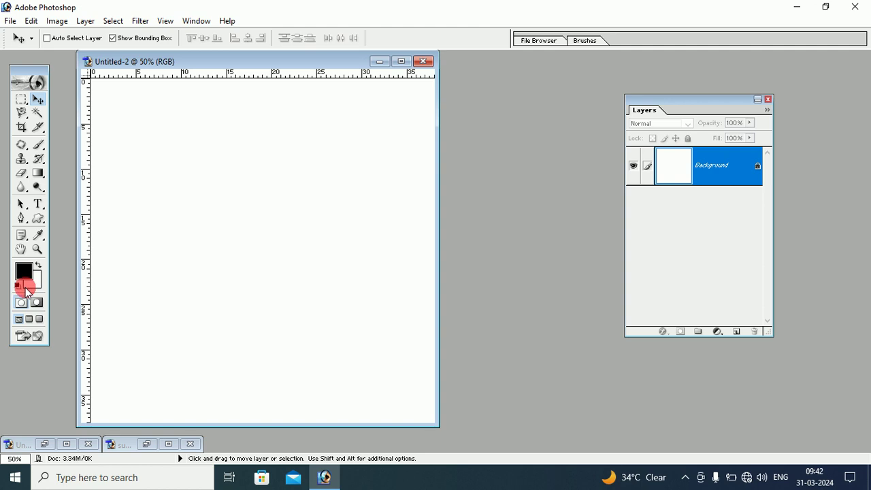
left_click(25, 270)
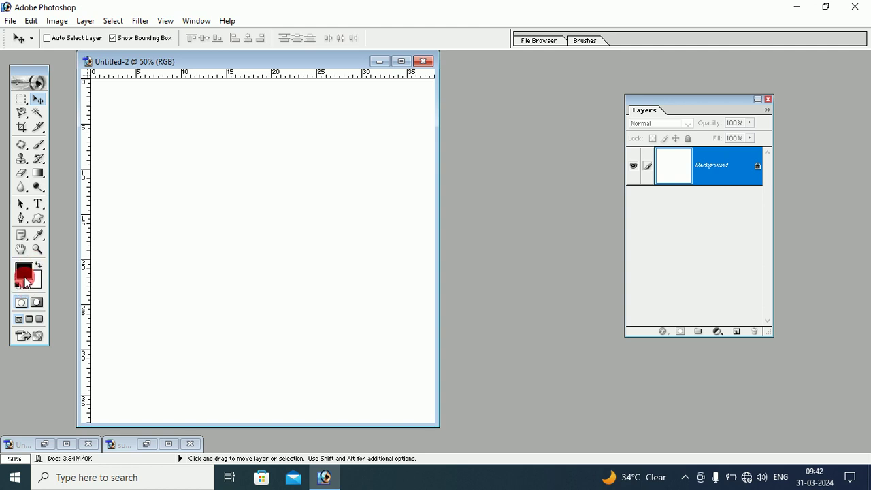
left_click(38, 267)
left_click(39, 266)
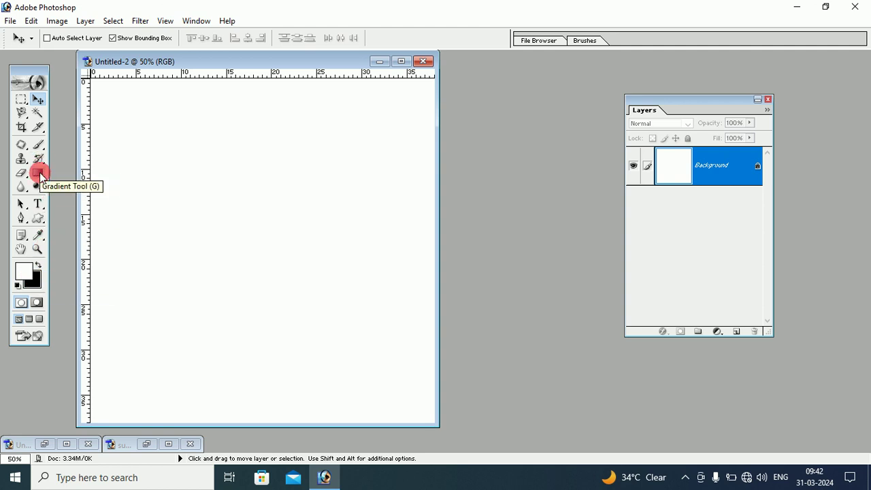
Fill the canvas with a linear white-to-black gradient dragged from top to bottom.
left_click_drag(40, 178, 67, 175)
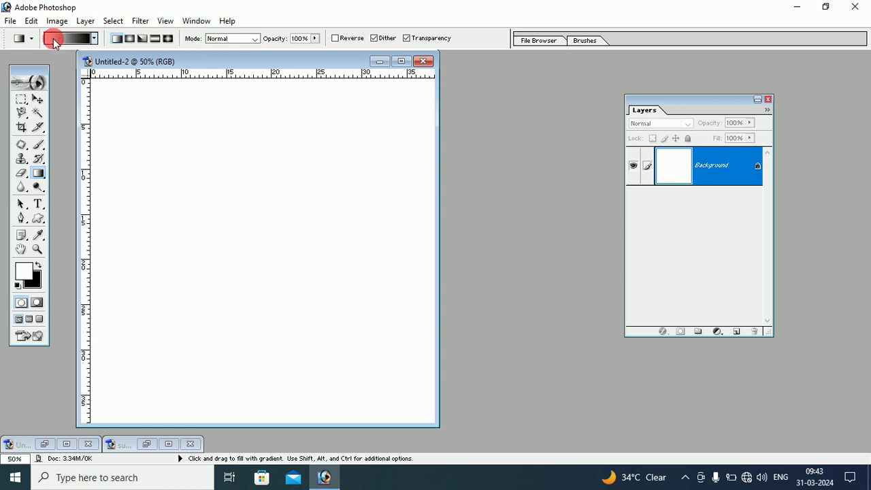
left_click_drag(55, 39, 76, 39)
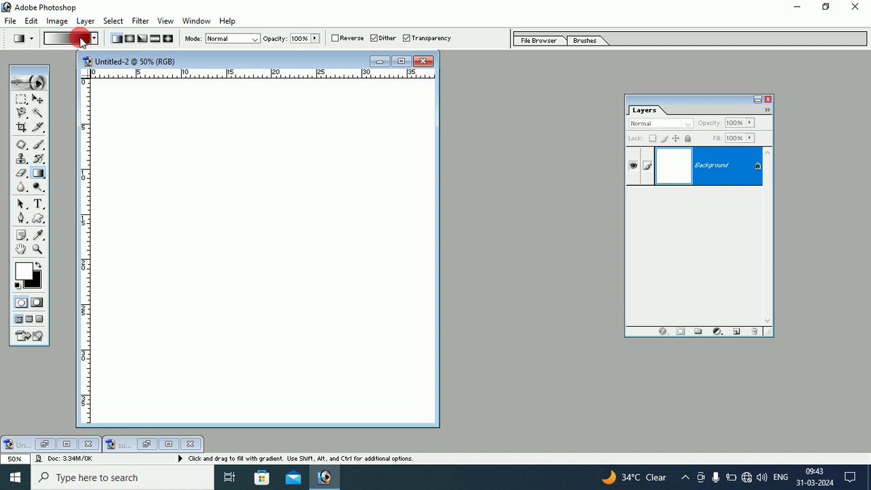
left_click(94, 38)
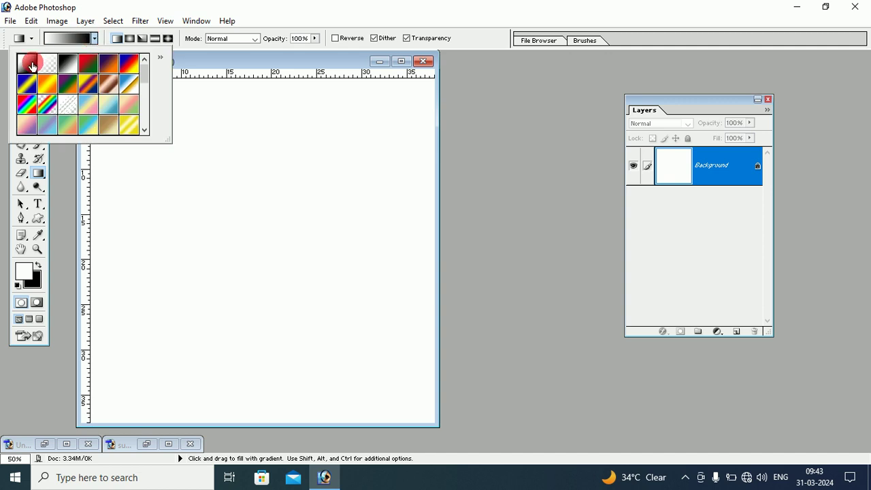
left_click(70, 37)
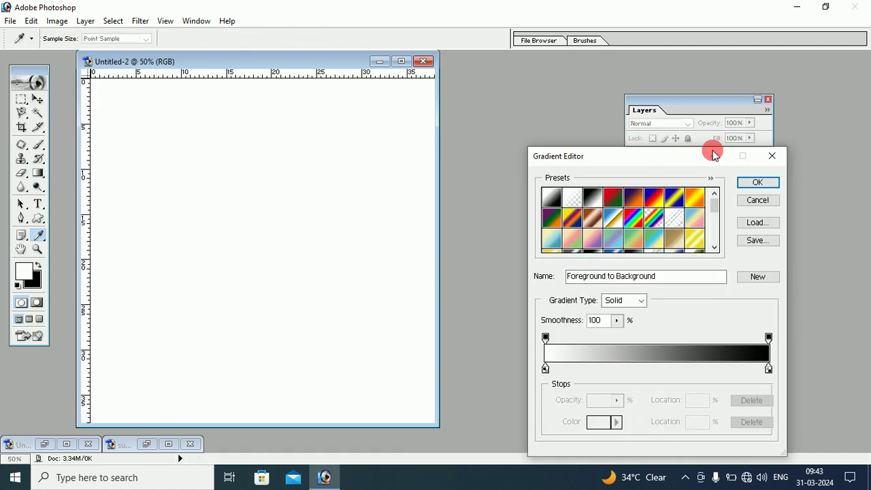
left_click(772, 156)
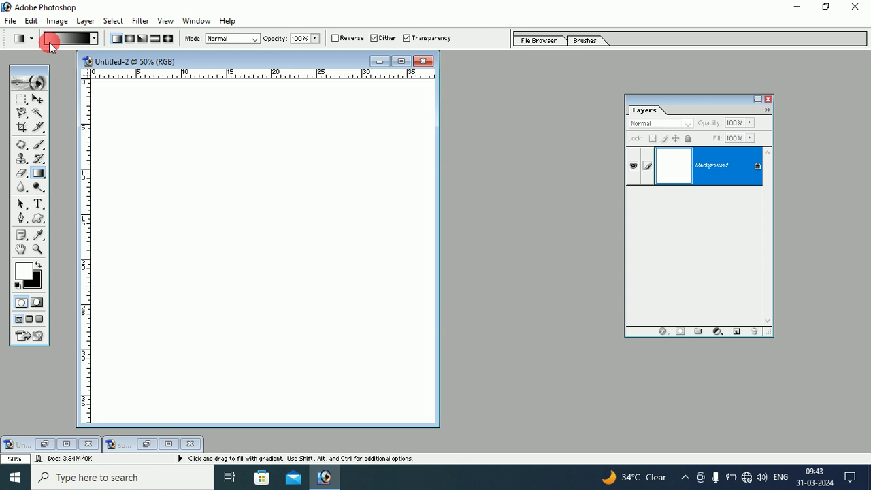
left_click(118, 41)
left_click_drag(239, 103, 250, 416)
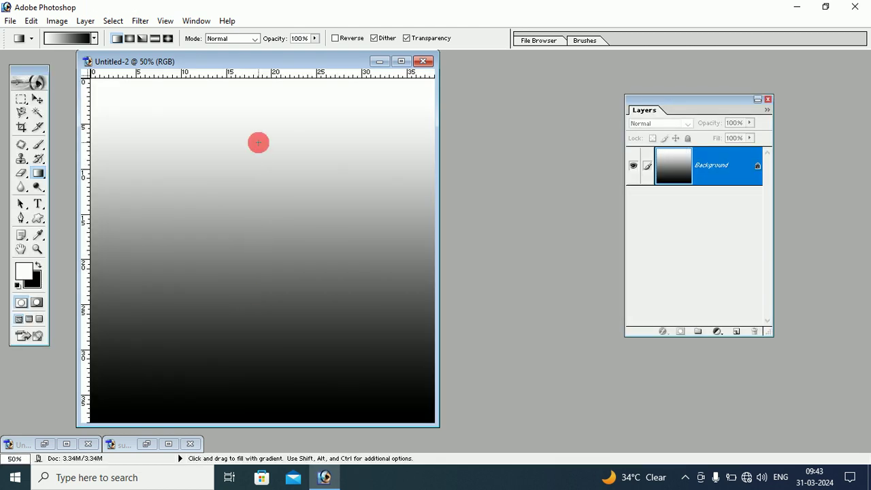
left_click_drag(247, 60, 269, 61)
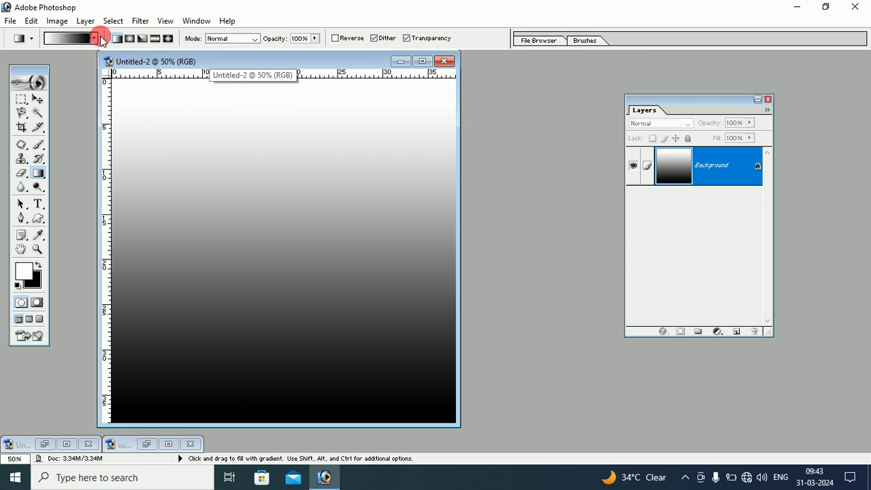
Open the Wave filter and, after previewing Sine and Triangle, choose Square type.
left_click(142, 23)
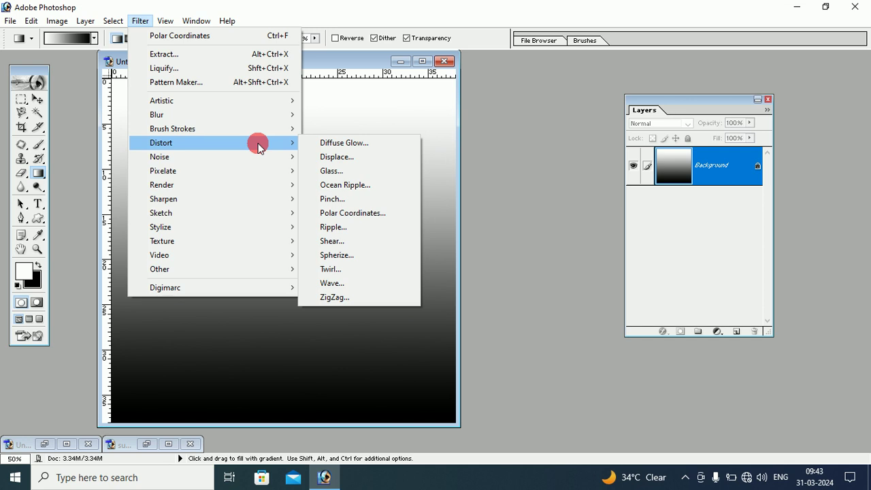
mouse_move(161, 142)
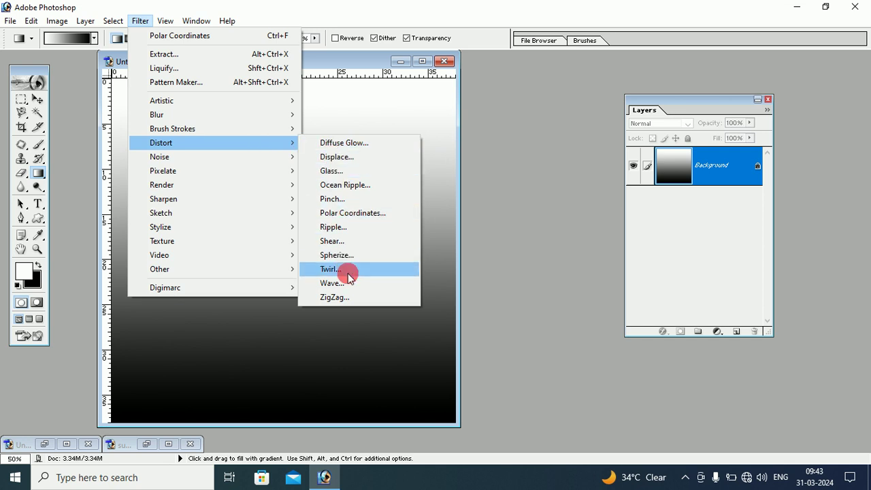
left_click(331, 284)
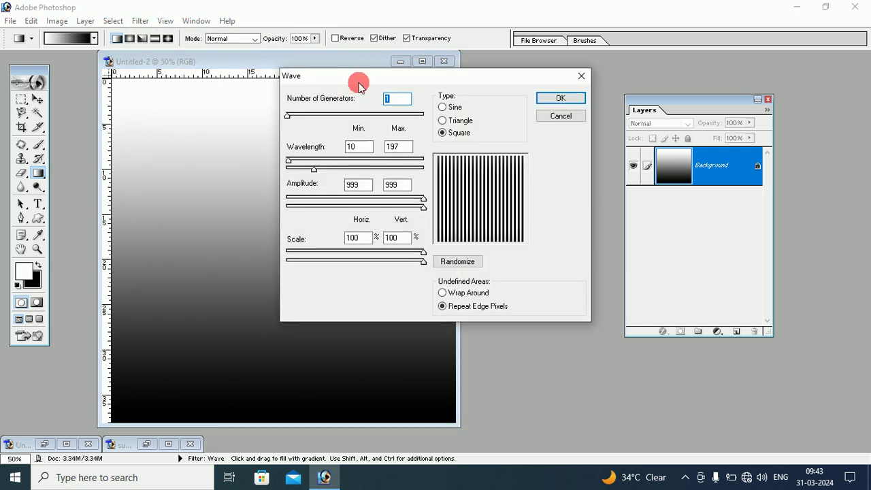
left_click_drag(358, 84, 305, 91)
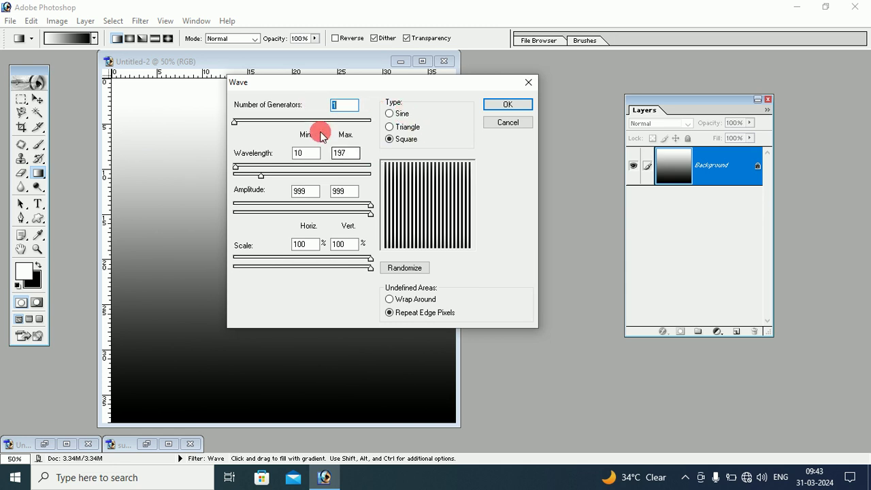
left_click(398, 114)
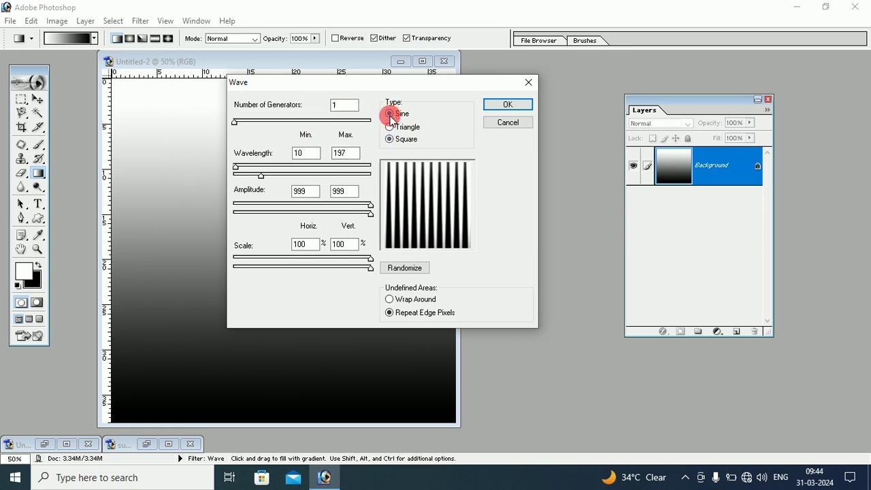
left_click(393, 133)
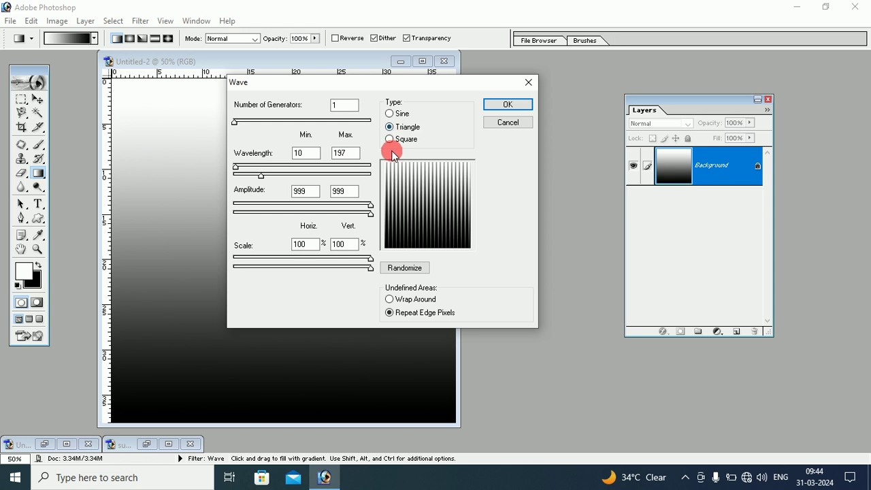
left_click(390, 139)
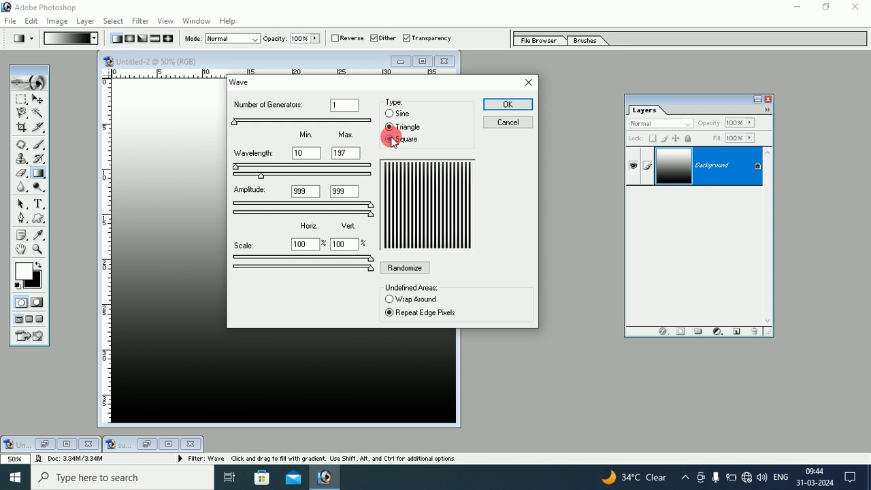
Set Wave to 1 generator, wavelength 76/76 and amplitude 999.
left_click(346, 105)
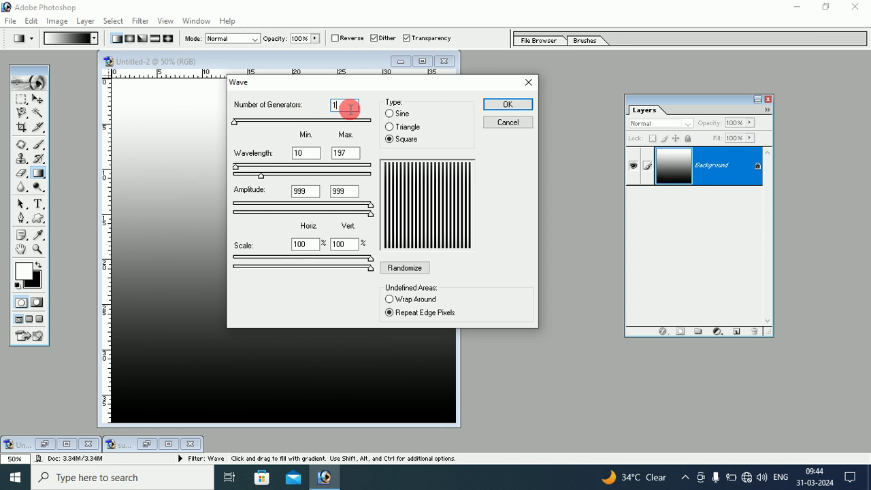
double_click(339, 107)
left_click(238, 167)
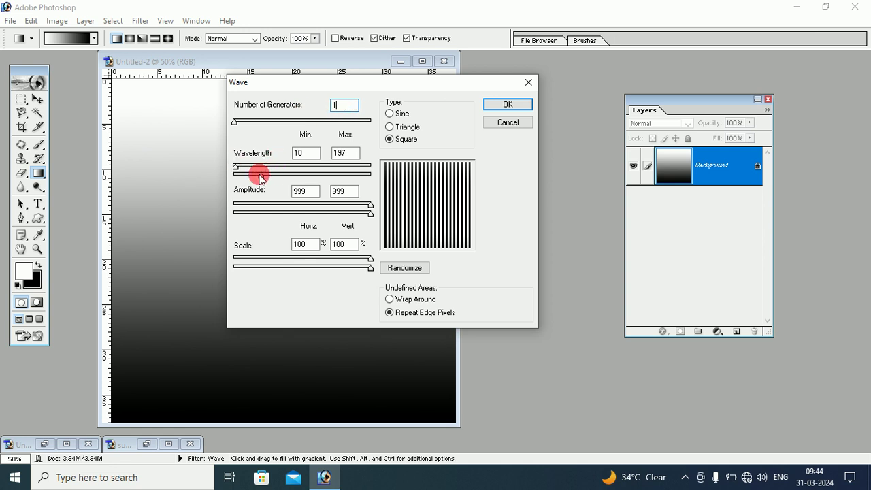
mouse_move(259, 175)
left_mouse_down()
mouse_move(238, 179)
mouse_move(296, 179)
left_mouse_up()
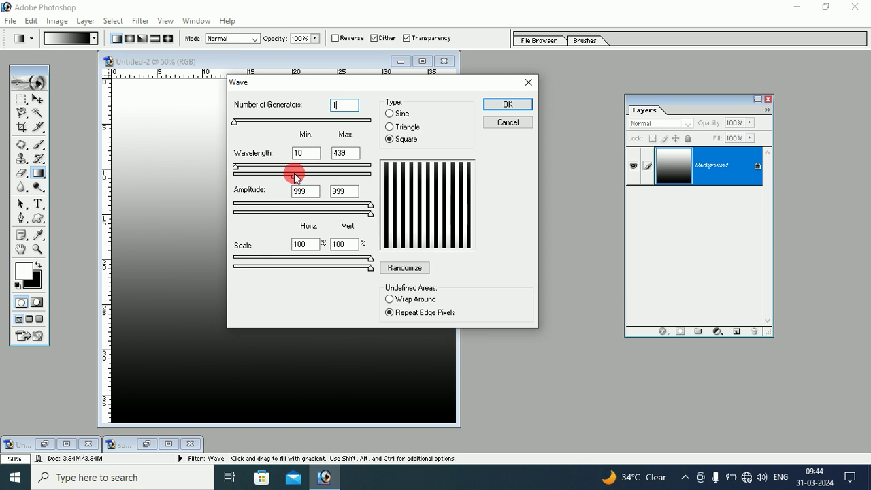
left_click_drag(296, 179, 246, 181)
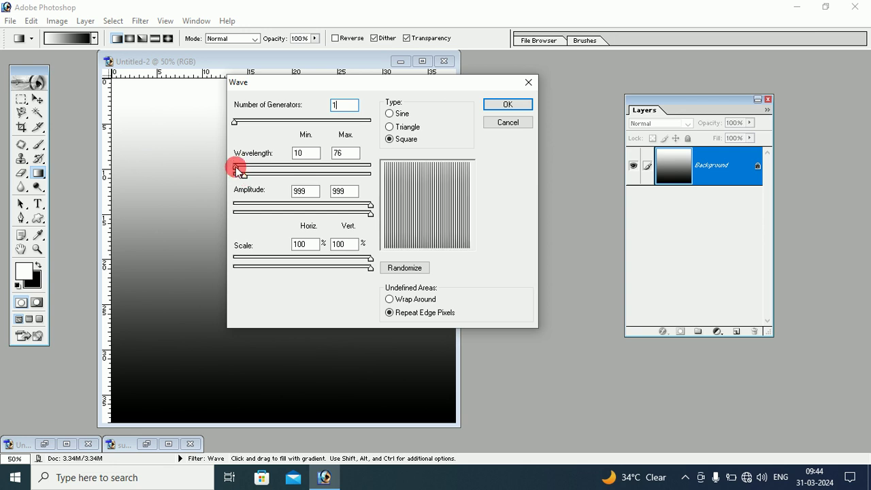
left_click_drag(236, 166, 250, 172)
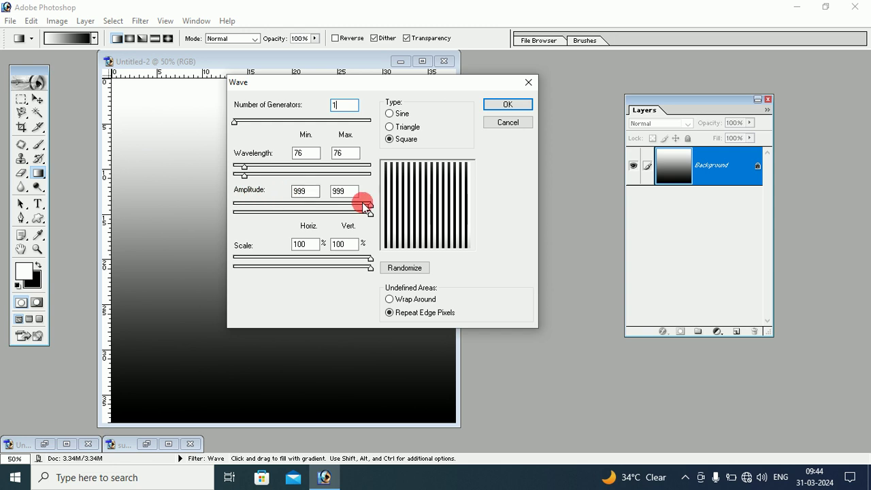
mouse_move(366, 208)
left_mouse_down()
mouse_move(264, 206)
mouse_move(372, 209)
left_mouse_up()
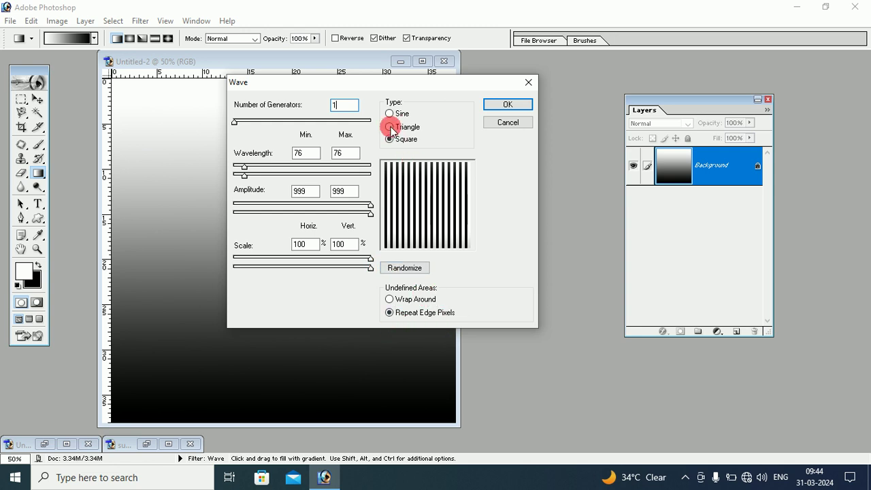
double_click(338, 155)
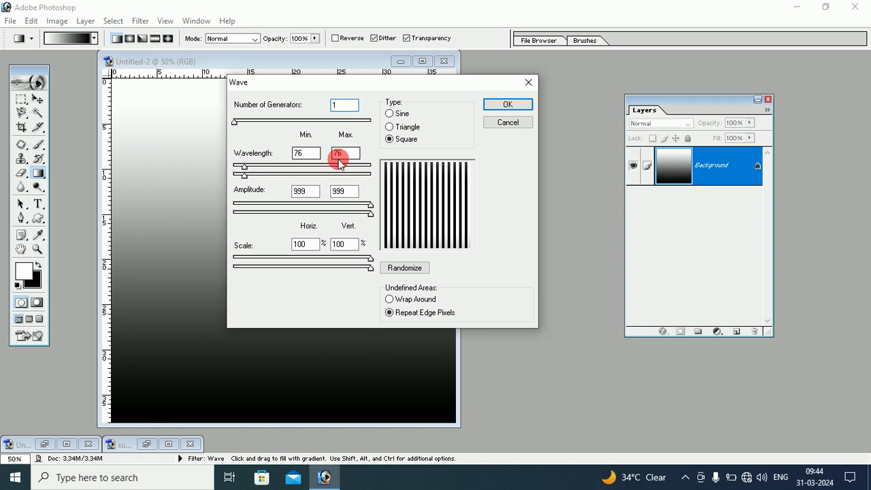
double_click(305, 192)
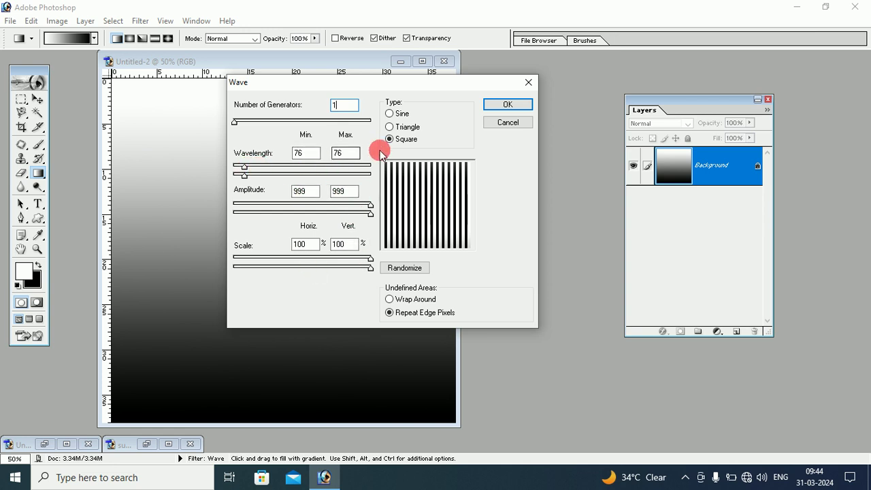
Apply the Wave stripes, then apply Polar Coordinates with Rectangular to Polar.
left_click(507, 106)
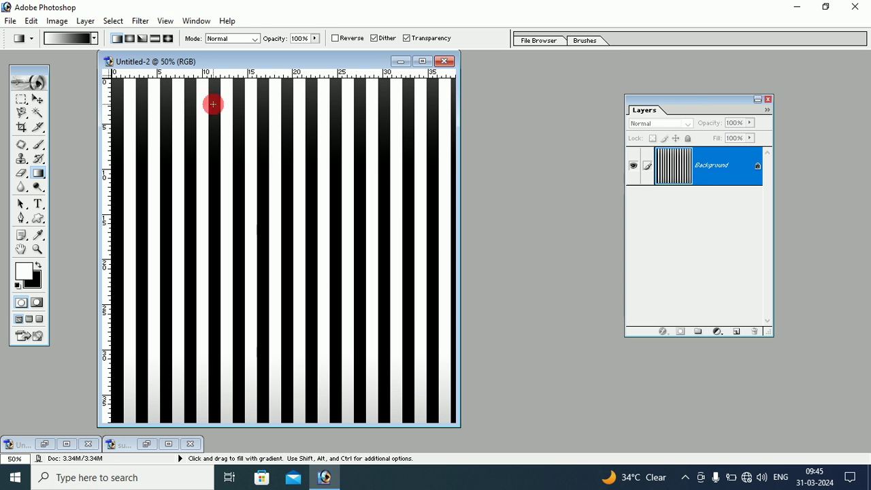
left_click(141, 22)
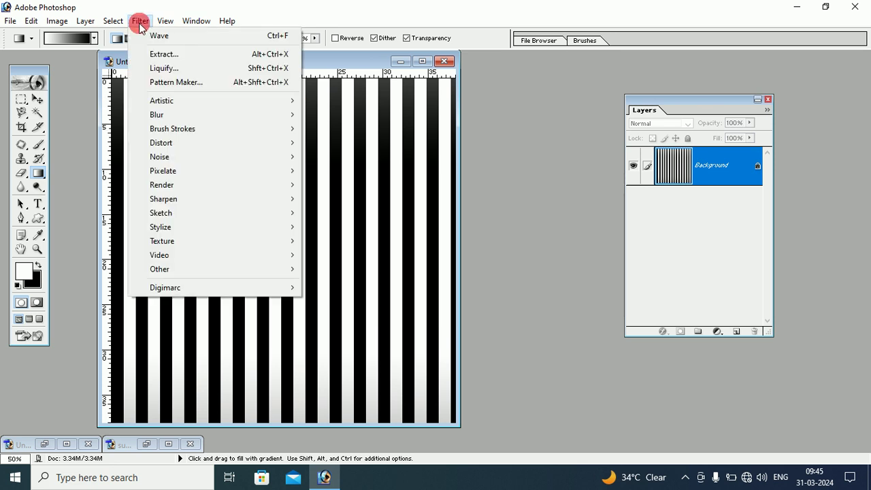
mouse_move(161, 143)
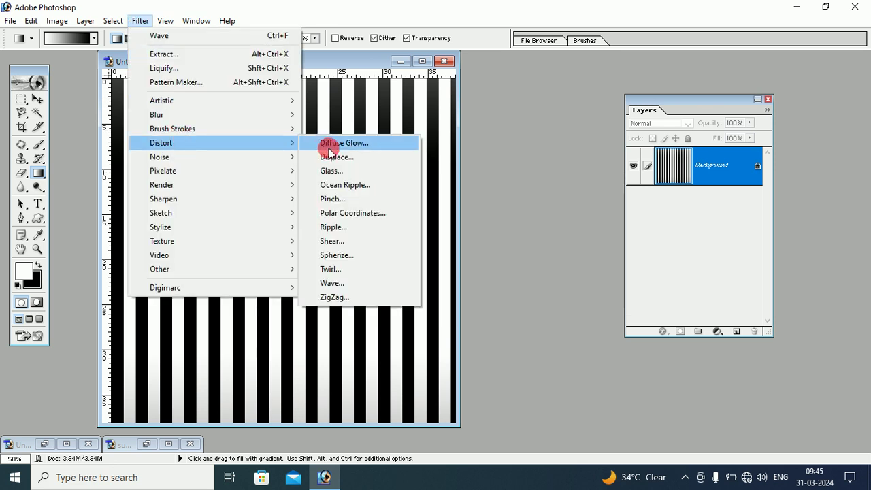
left_click(374, 214)
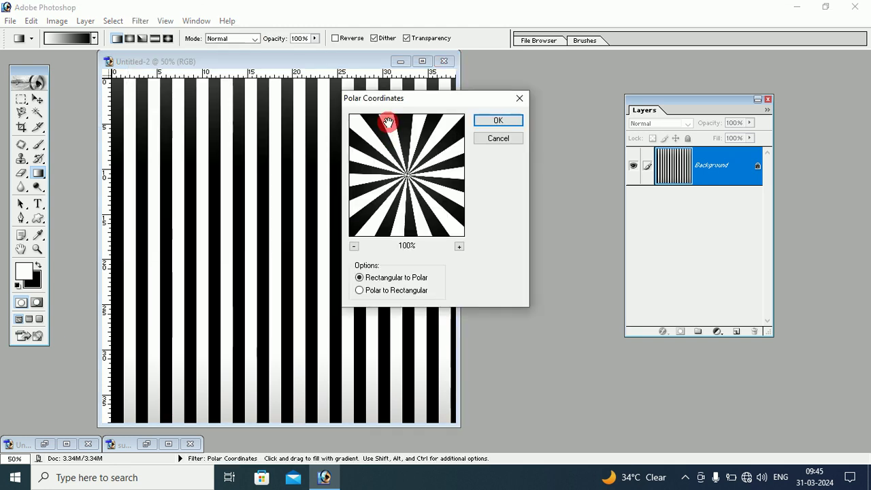
left_click_drag(355, 96, 259, 94)
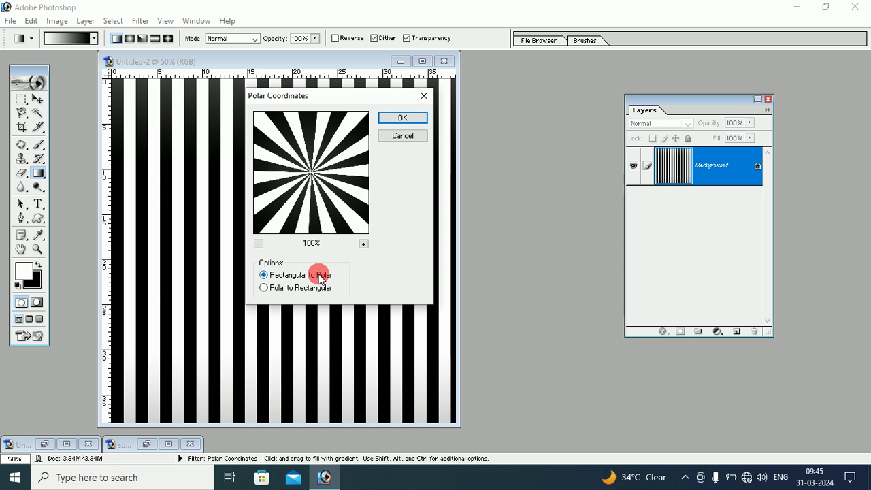
left_click(399, 121)
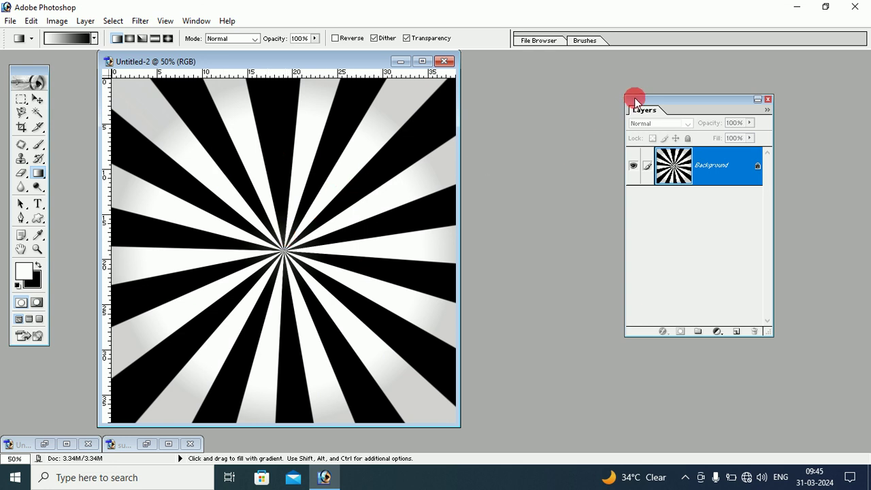
Add a pure red (FF0000) Solid Color fill layer above the sunburst.
left_click_drag(638, 99, 525, 85)
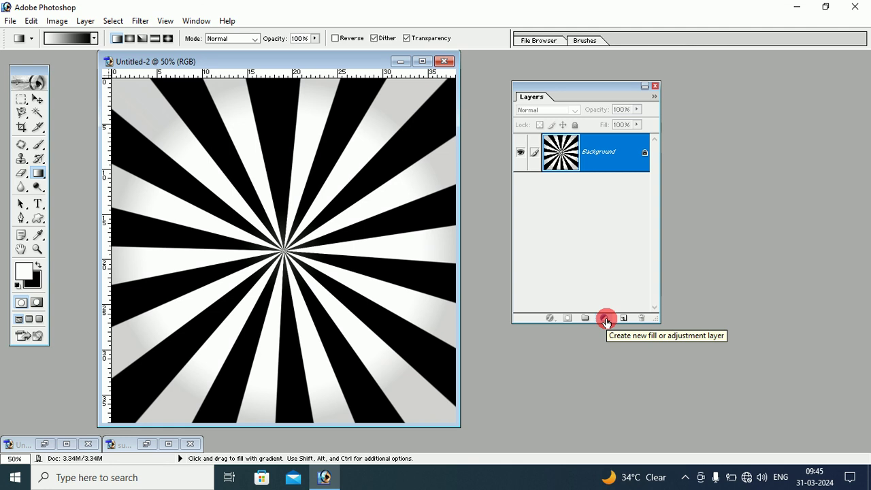
left_click(606, 320)
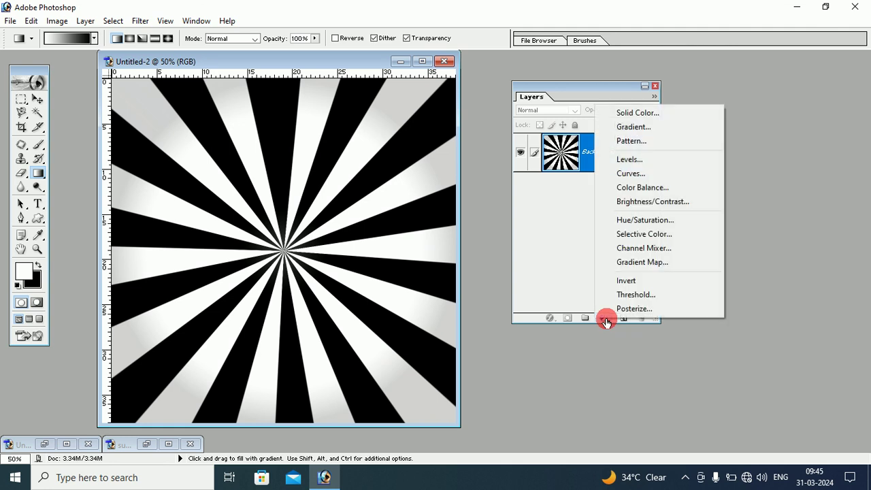
left_click(638, 115)
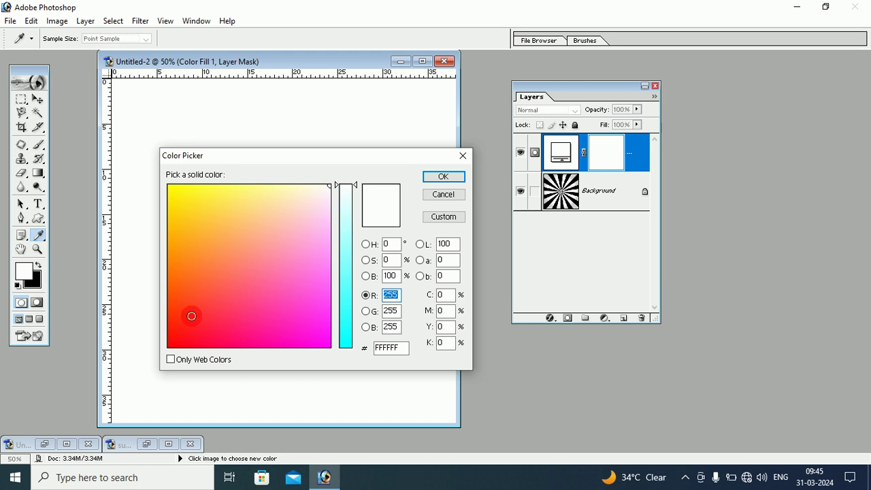
left_click(168, 343)
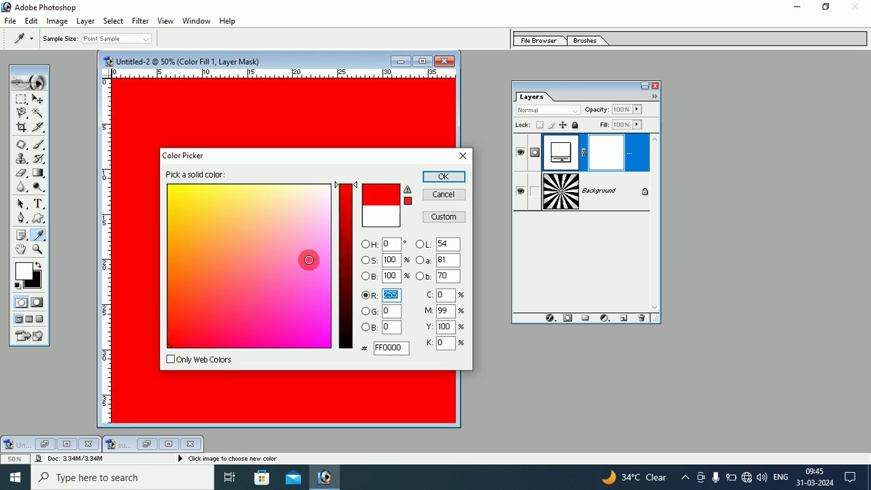
left_click(445, 179)
Set the red fill layer's blend mode to Screen.
key("g")
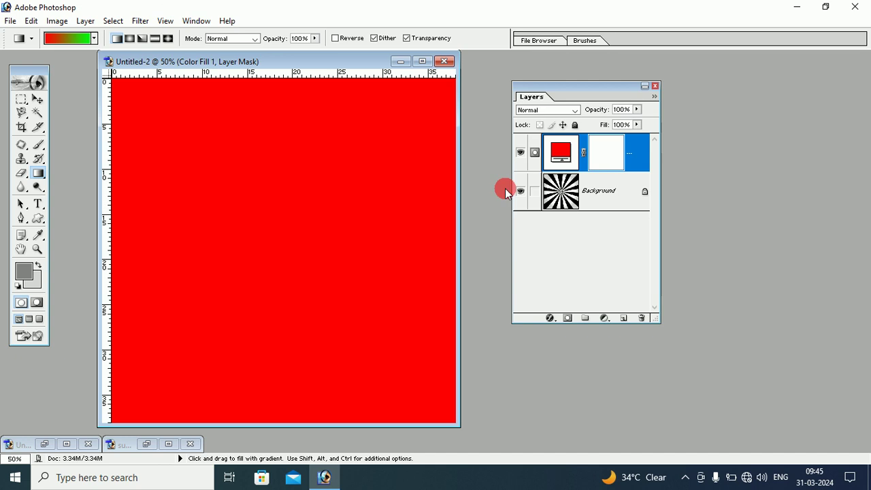
left_click(576, 113)
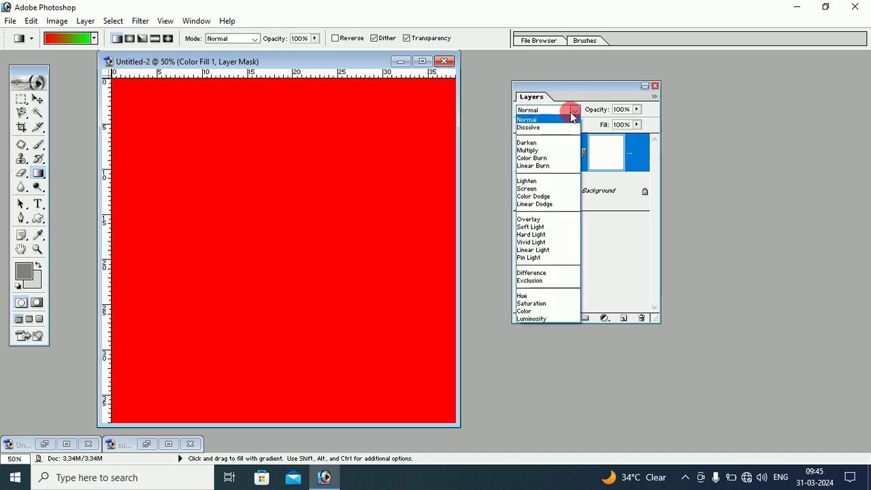
left_click(537, 188)
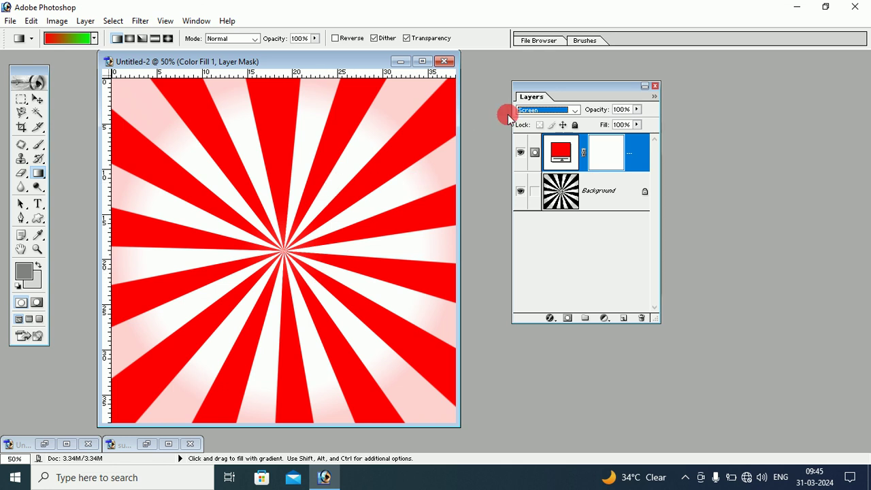
Reopen the fill colour and preview magenta, green, teal and cyan shades on the rays.
double_click(556, 155)
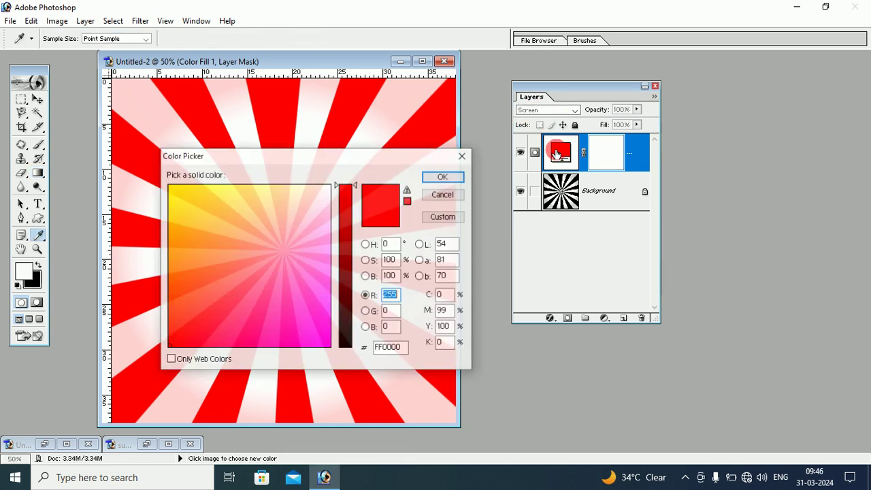
left_click(318, 347)
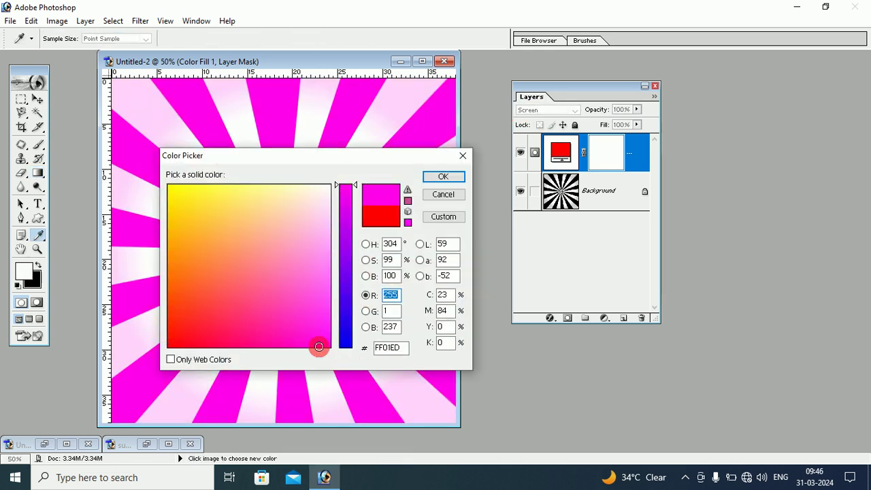
left_click(344, 313)
left_click_drag(286, 155, 431, 166)
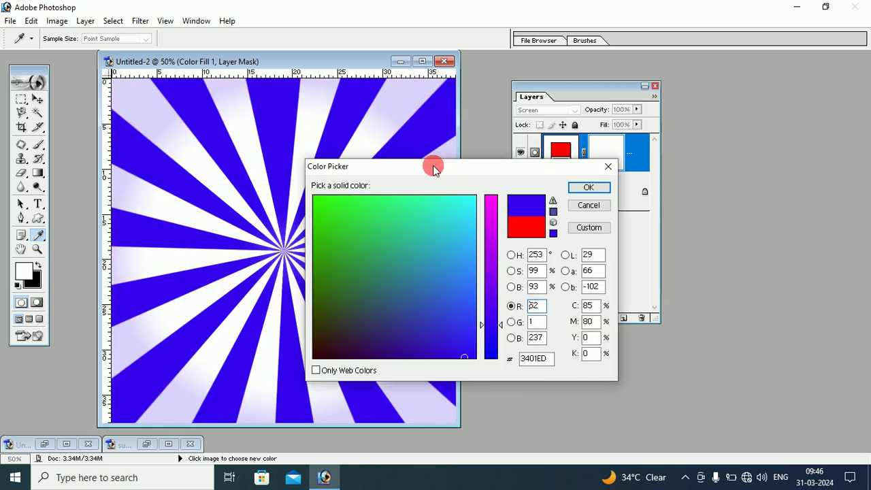
left_click(321, 205)
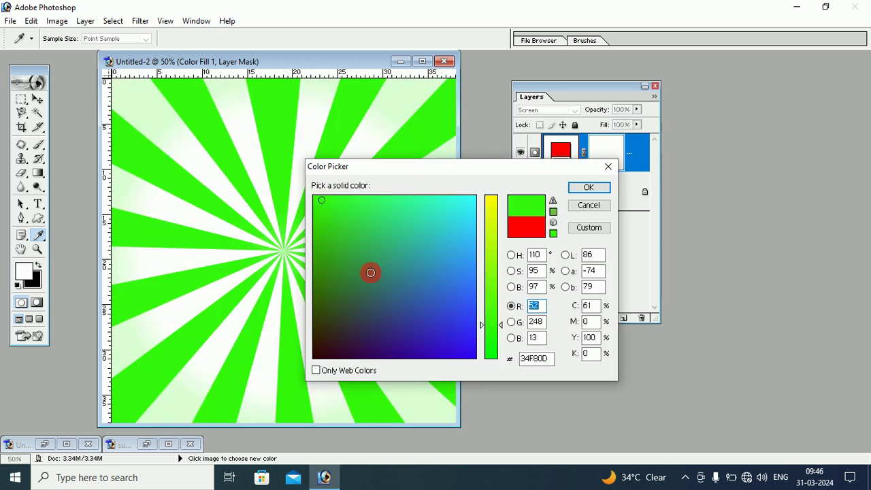
left_click(370, 272)
left_click(433, 260)
left_click(443, 225)
left_click(361, 213)
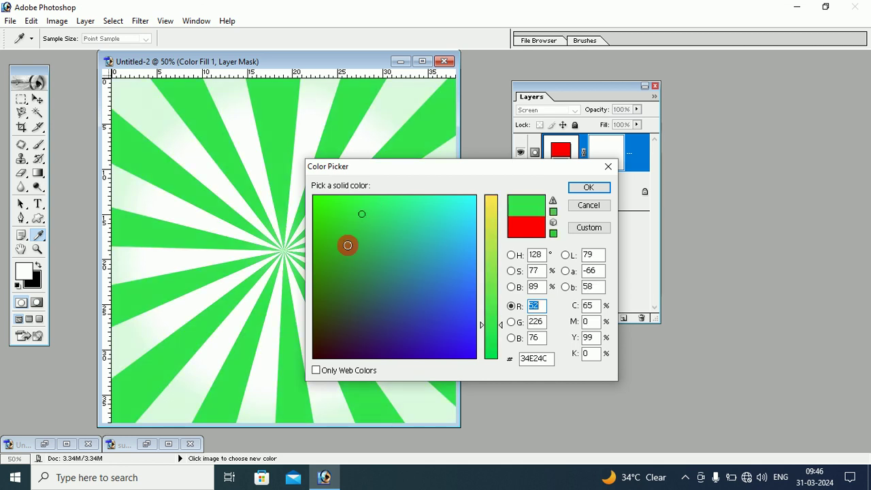
left_click(393, 246)
left_click(433, 253)
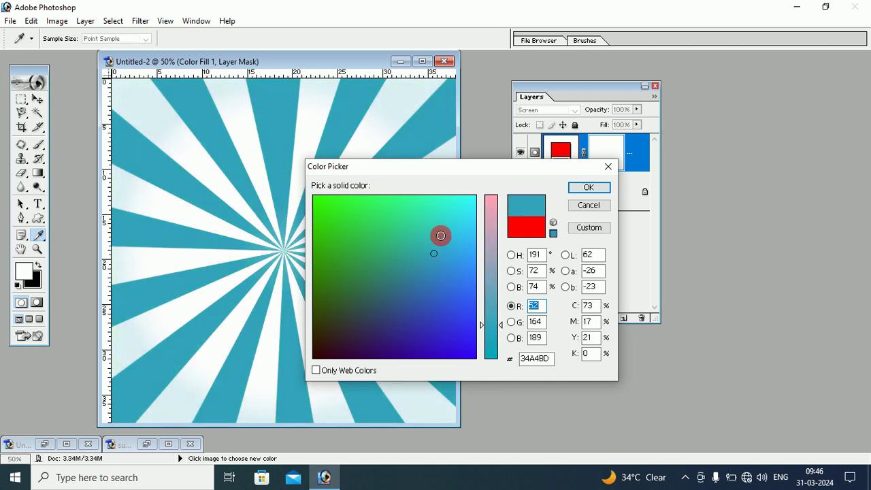
left_click(438, 241)
left_click(395, 283)
left_click(371, 311)
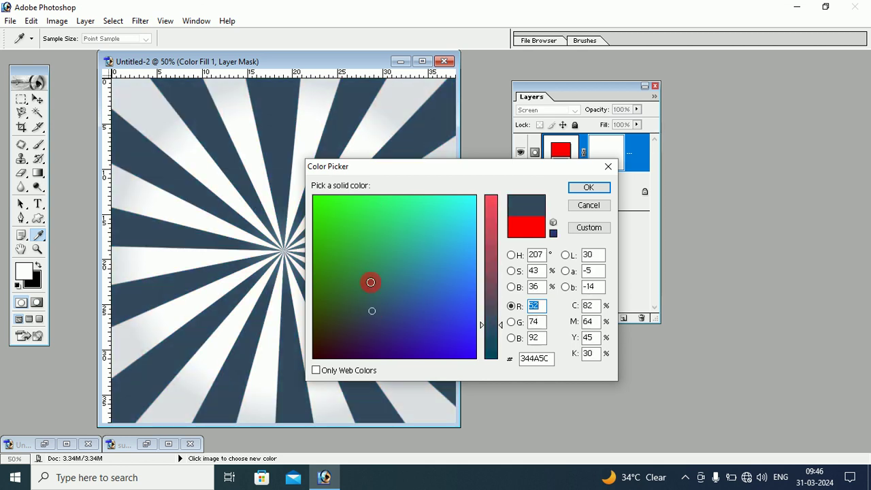
left_click(375, 266)
left_click(414, 248)
left_click(456, 238)
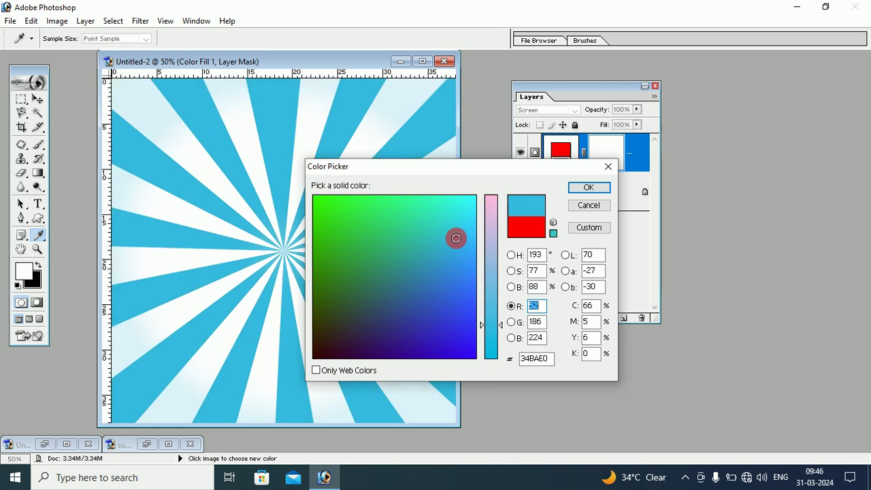
left_click(420, 227)
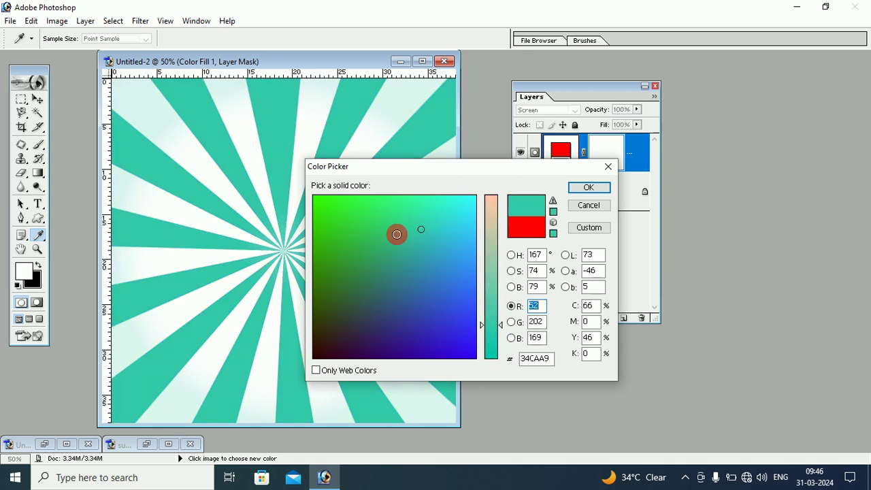
Preview pinks, salmon and orange, then settle on light sky blue 48B6D7 for the fill.
left_click(525, 229)
left_click(406, 255)
left_click(395, 288)
left_click(425, 322)
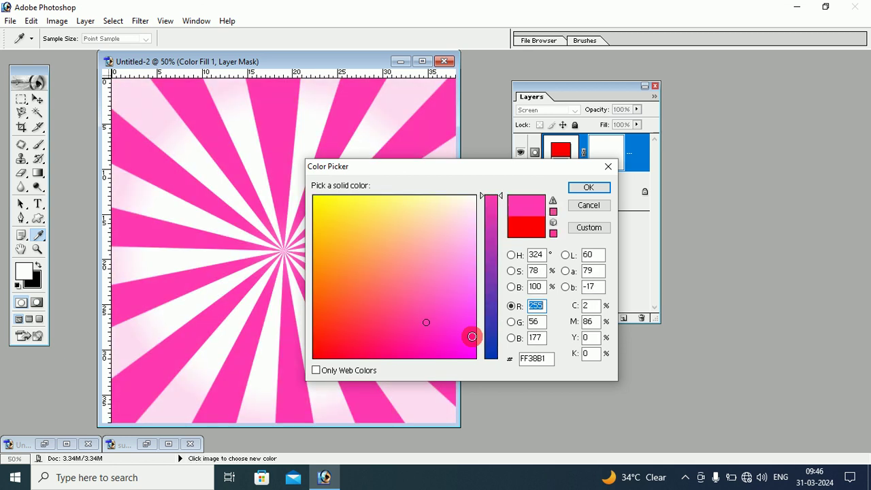
left_click(449, 342)
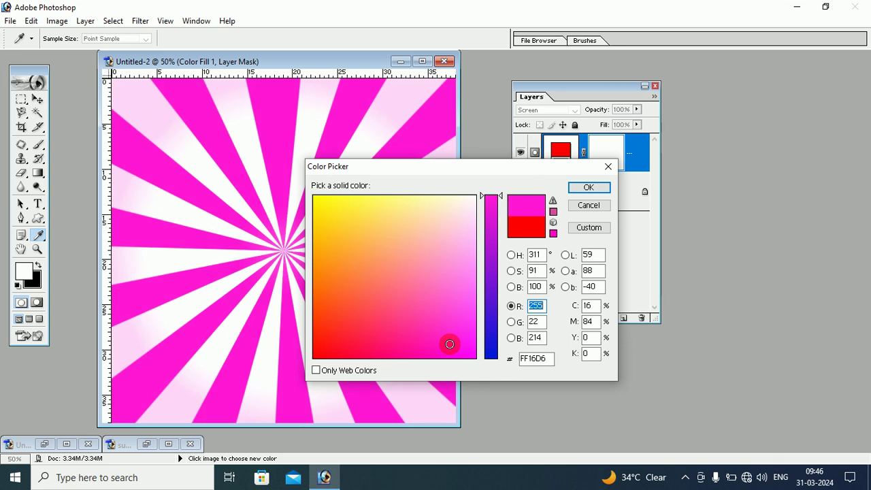
left_click(439, 284)
left_click(375, 279)
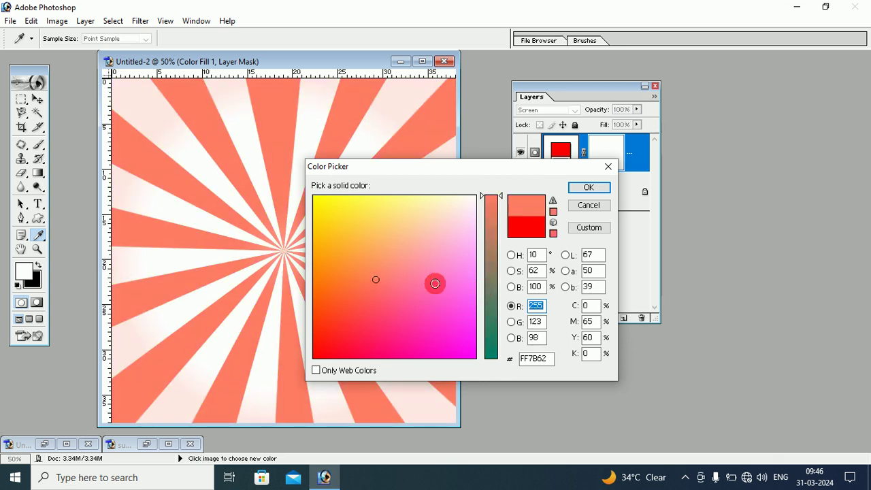
left_click(354, 237)
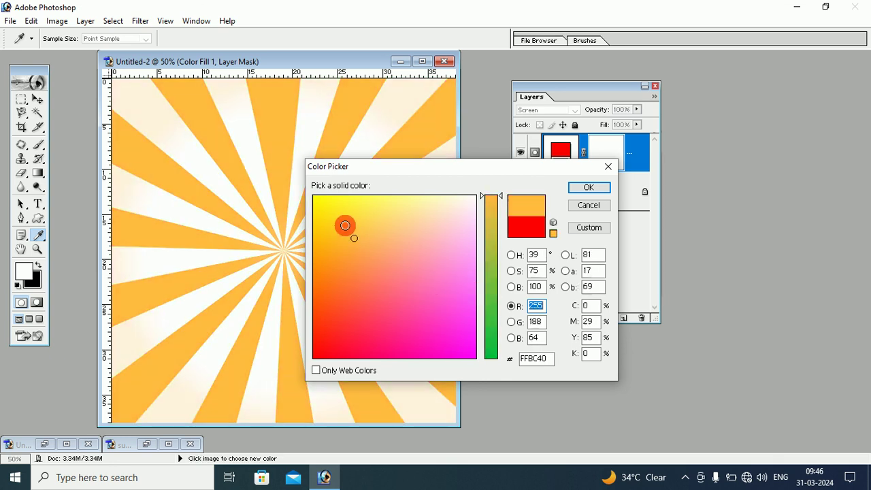
left_click(490, 311)
left_click(410, 286)
left_click(432, 250)
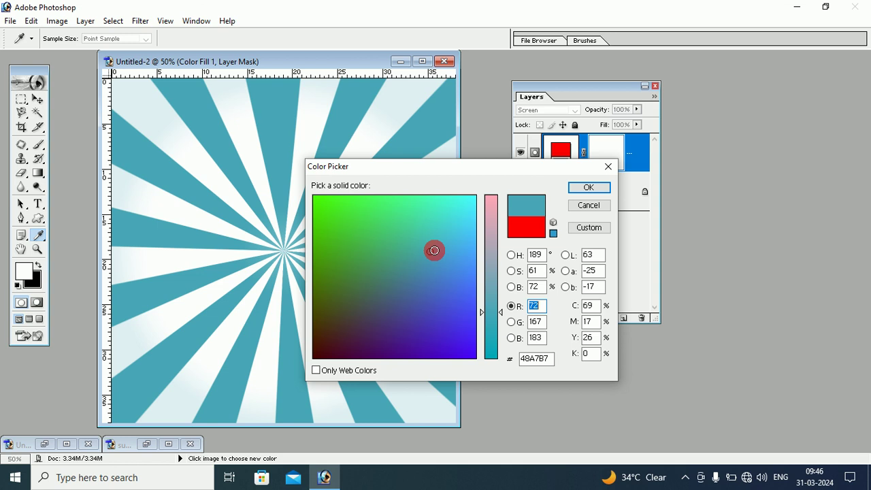
left_click(365, 253)
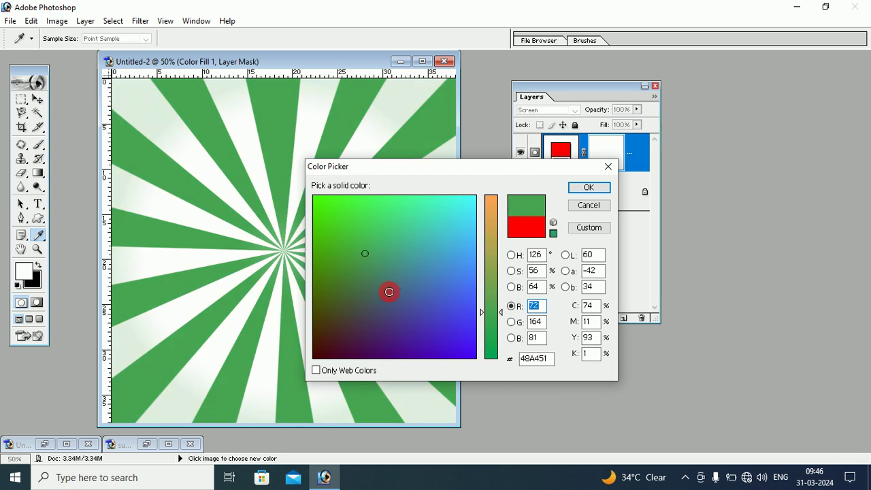
left_click(390, 292)
left_click(436, 265)
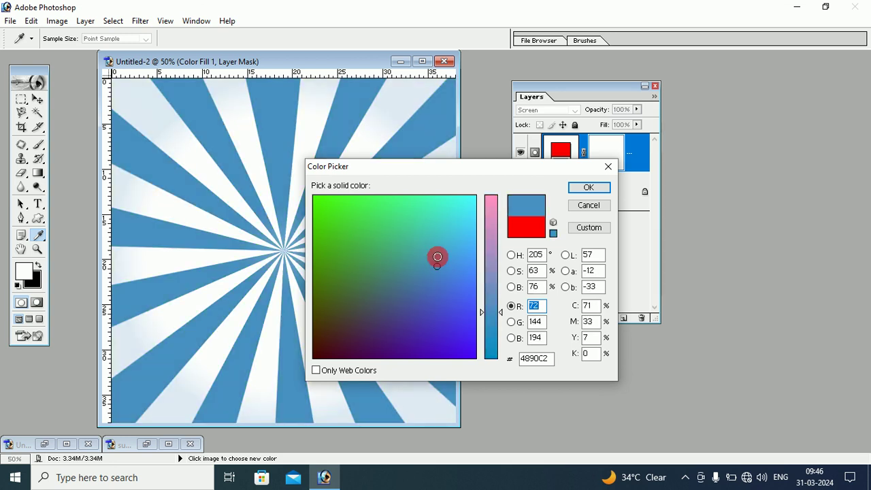
left_click(450, 242)
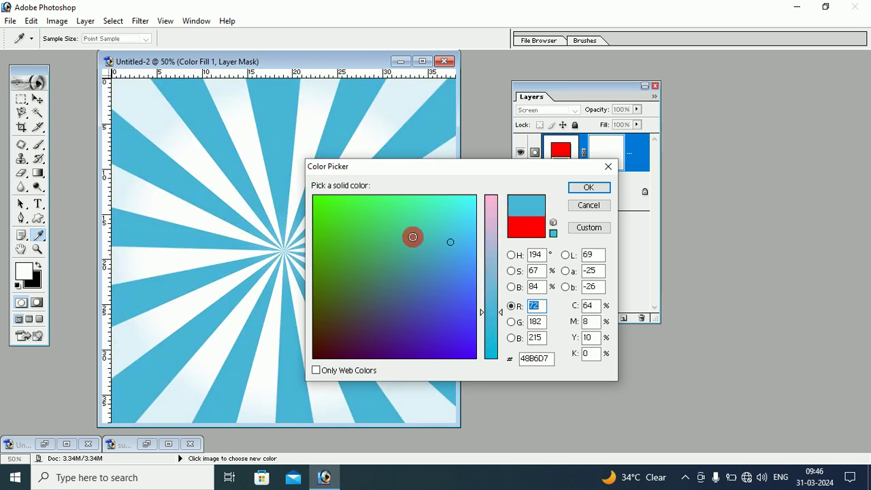
left_click(578, 187)
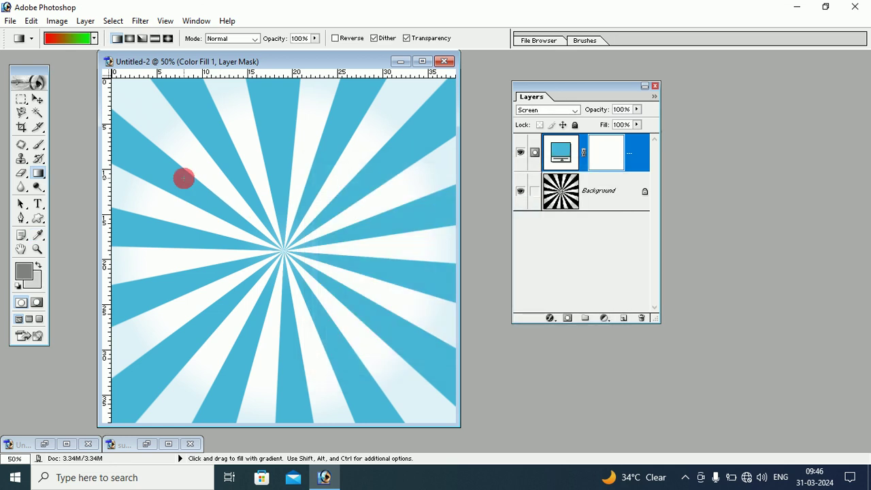